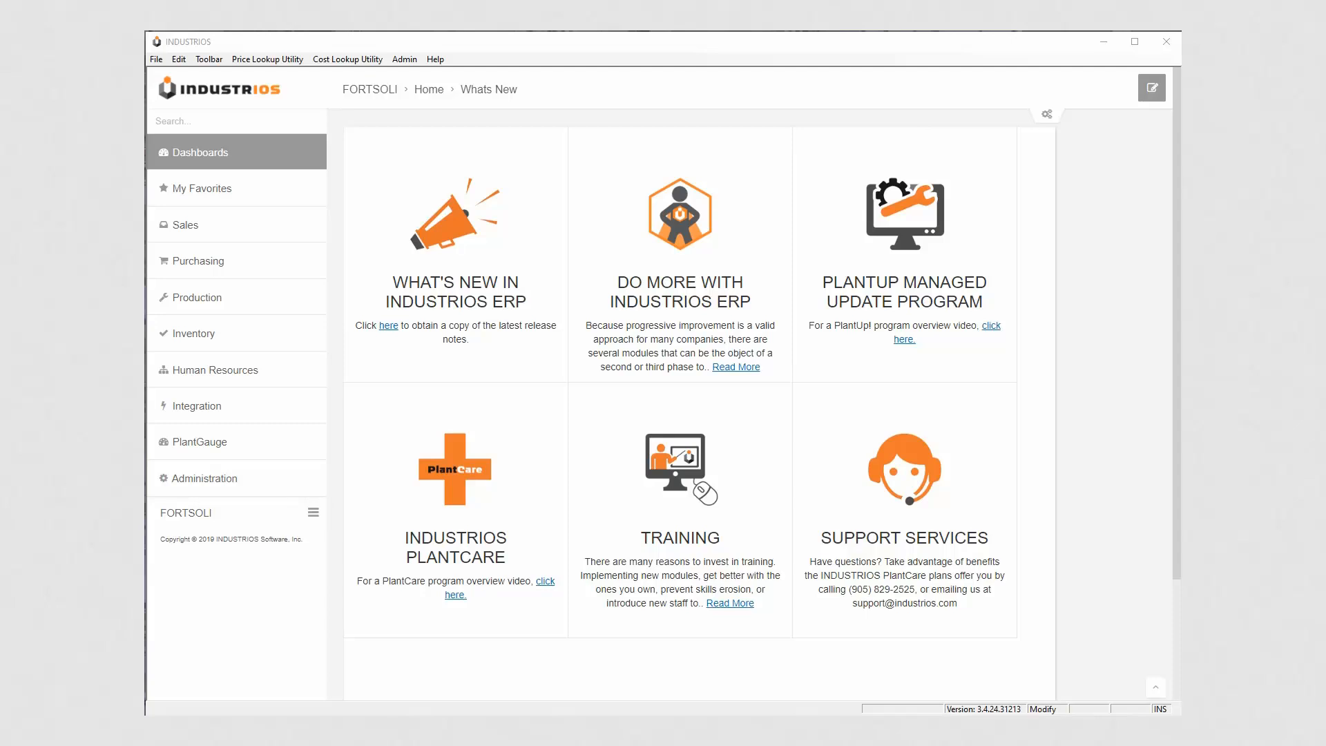
Open the Item Type master file within Inventory Control.
{"action": "left_click", "coordinate": [228, 345]}
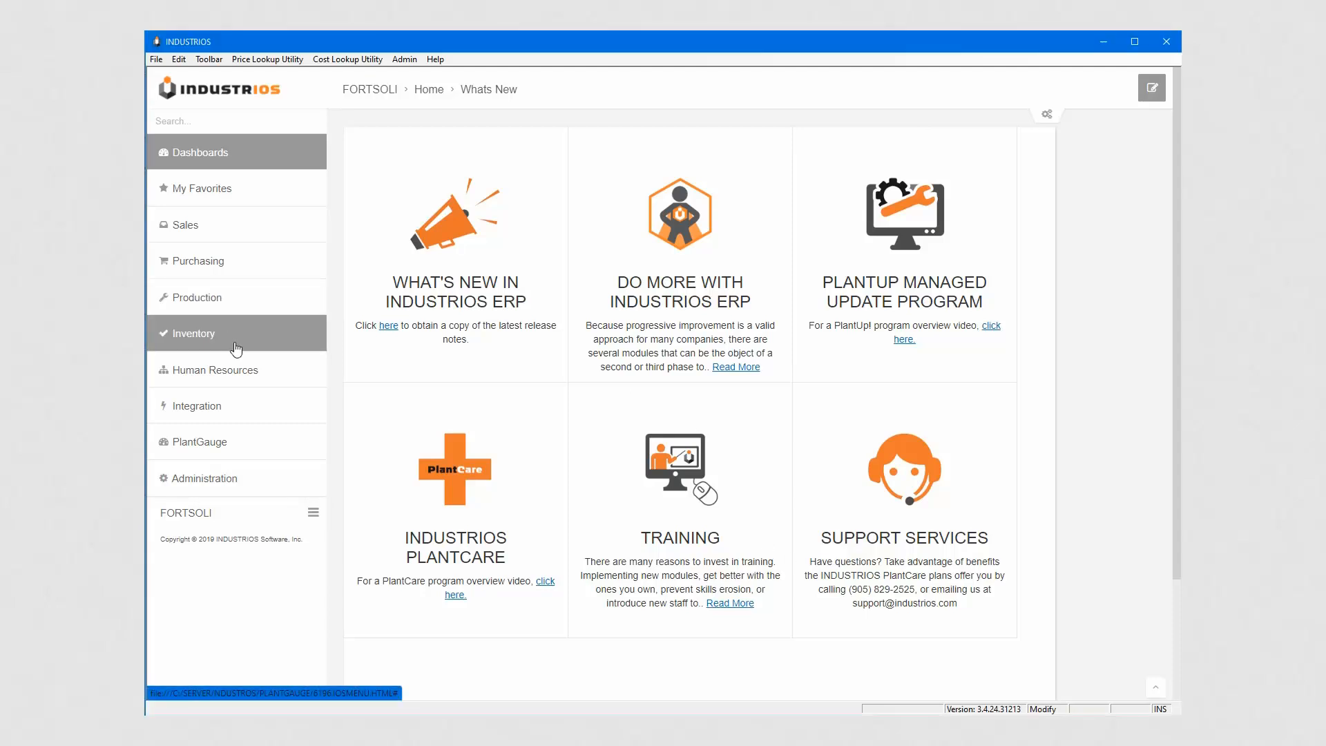
{"action": "left_click", "coordinate": [226, 366]}
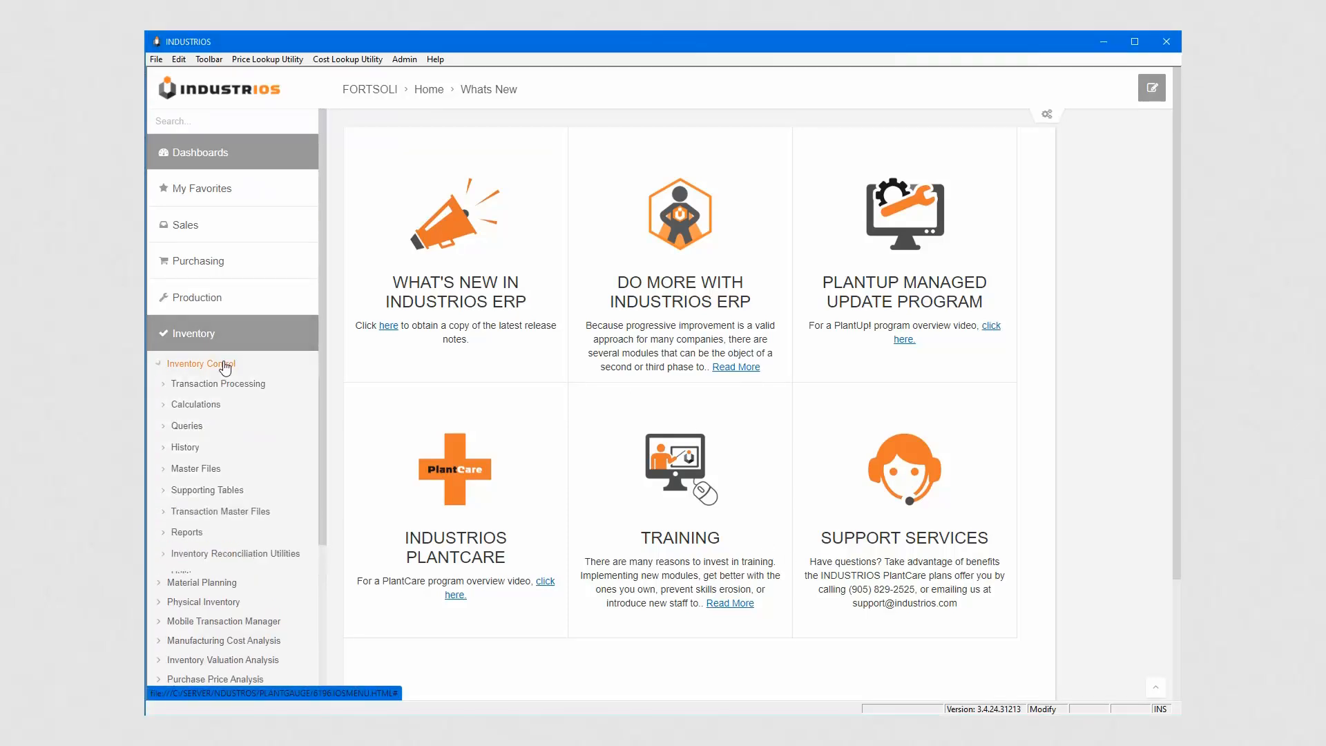
{"action": "left_click", "coordinate": [216, 468]}
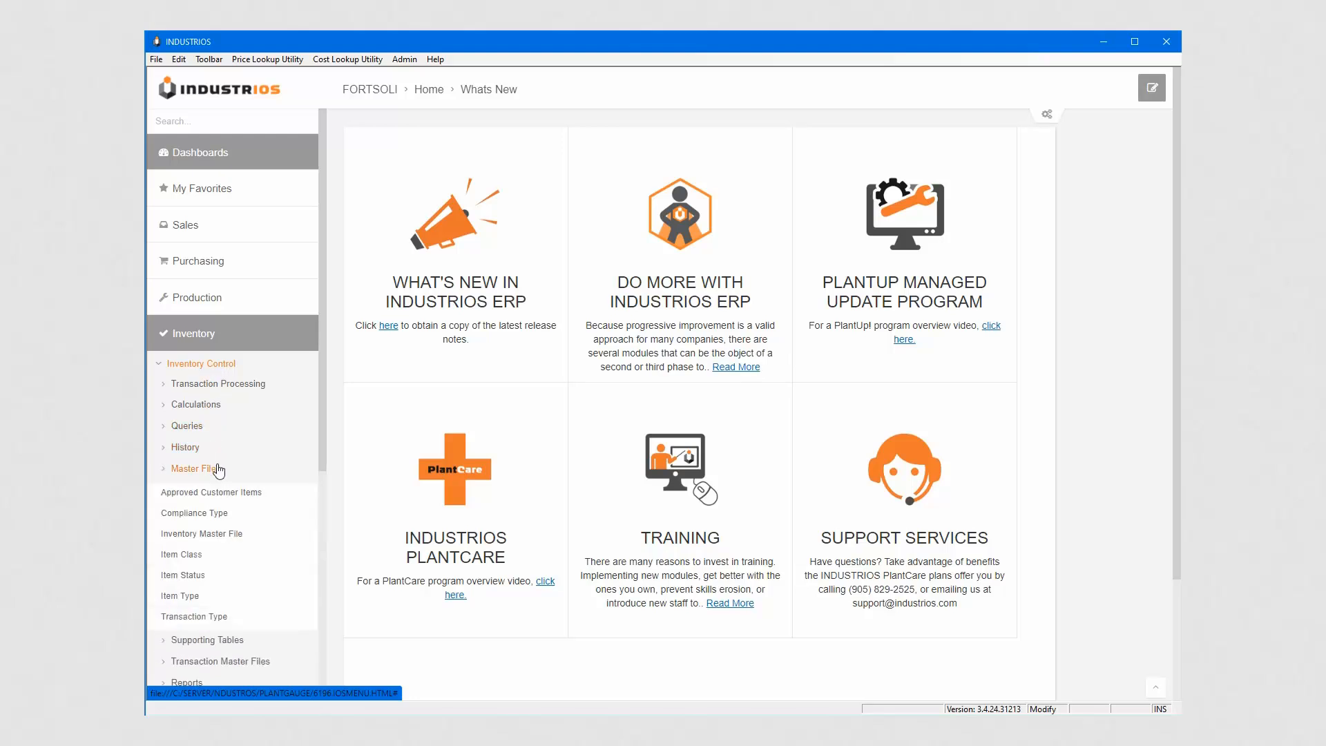
{"action": "left_click", "coordinate": [218, 598]}
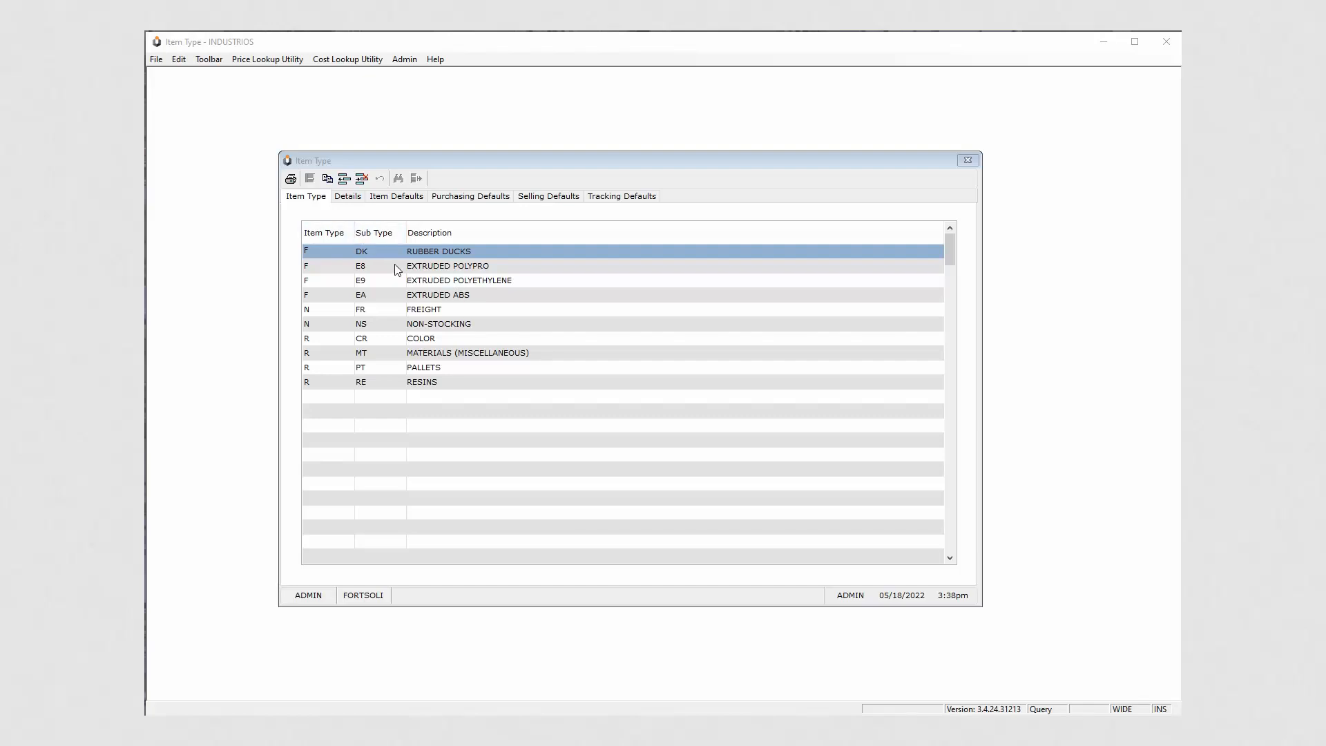
Examine the RUBBER DUCKS details, switching automatic item number assignment on and back off to see its mask and suffix settings.
{"action": "left_click", "coordinate": [348, 196]}
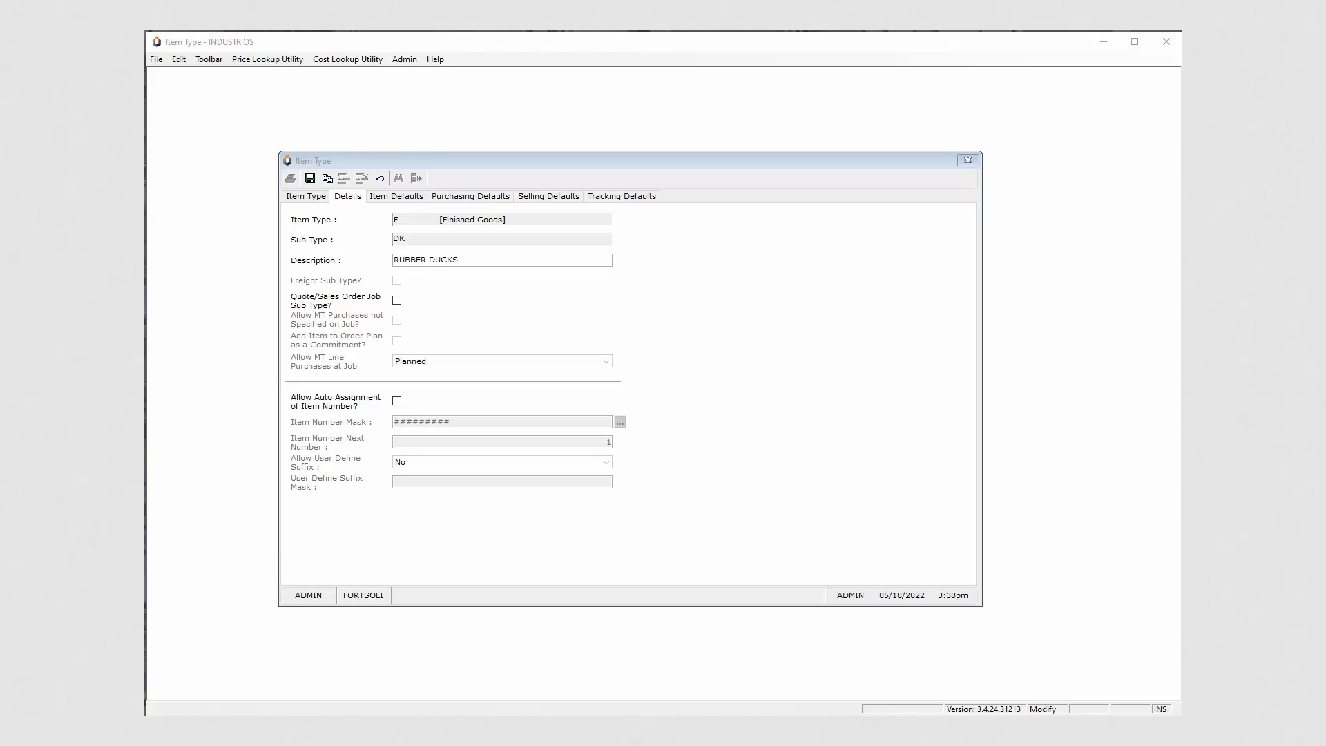
{"action": "left_click", "coordinate": [398, 402]}
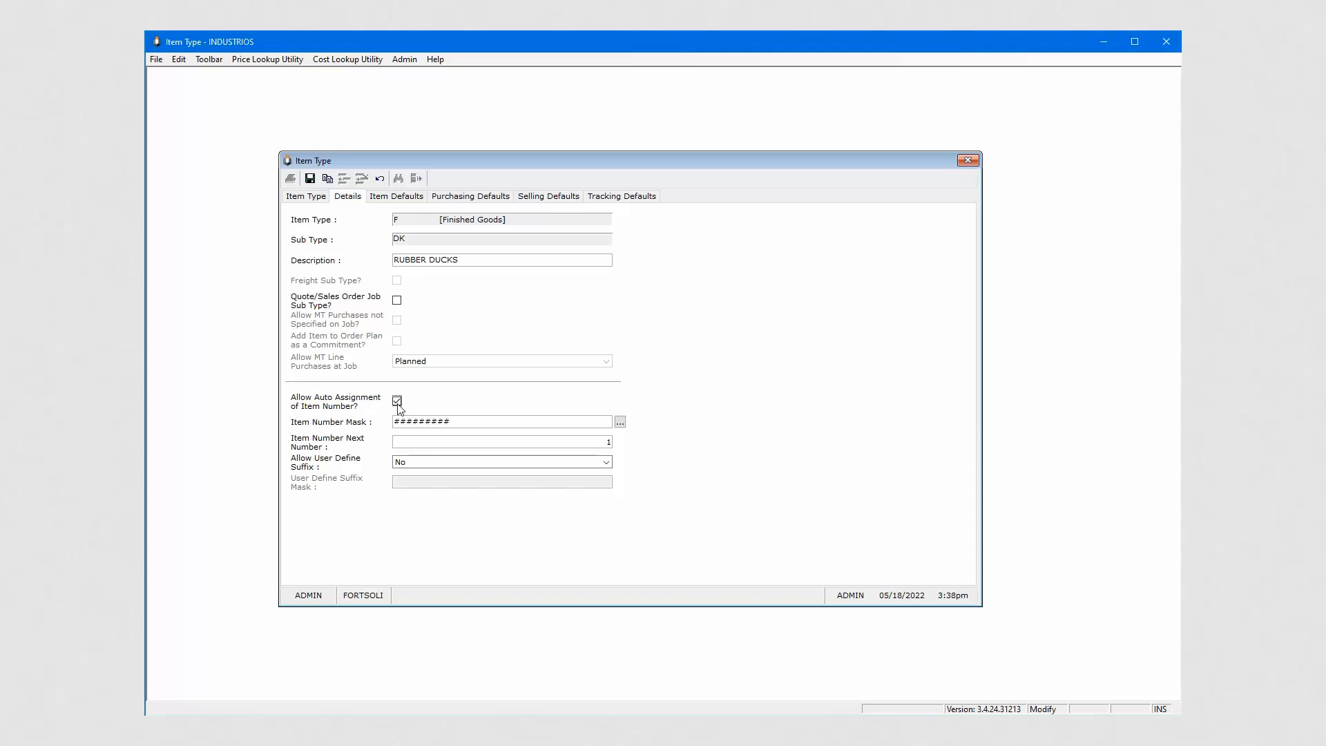
{"action": "left_click", "coordinate": [397, 403]}
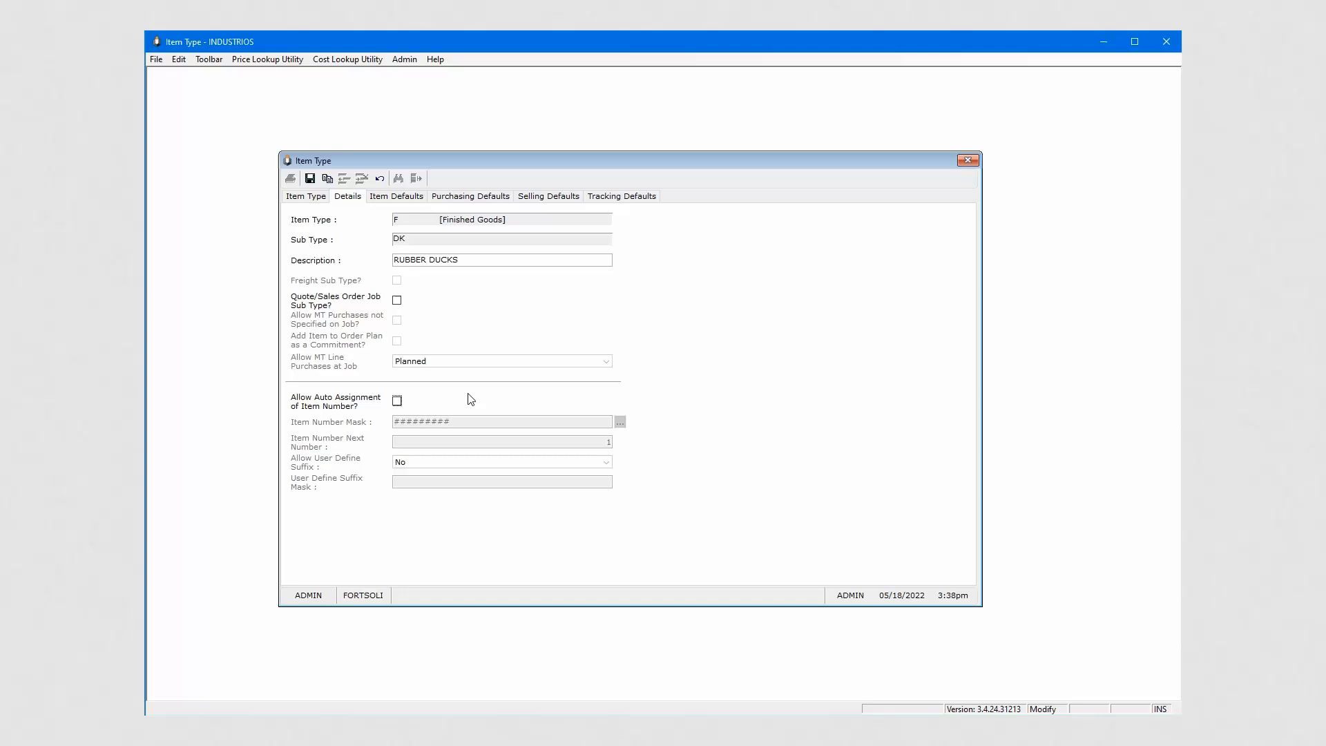
Review the RUBBER DUCKS item defaults, inspecting which COLOR keys are selectable and which is the default.
{"action": "left_click", "coordinate": [391, 199]}
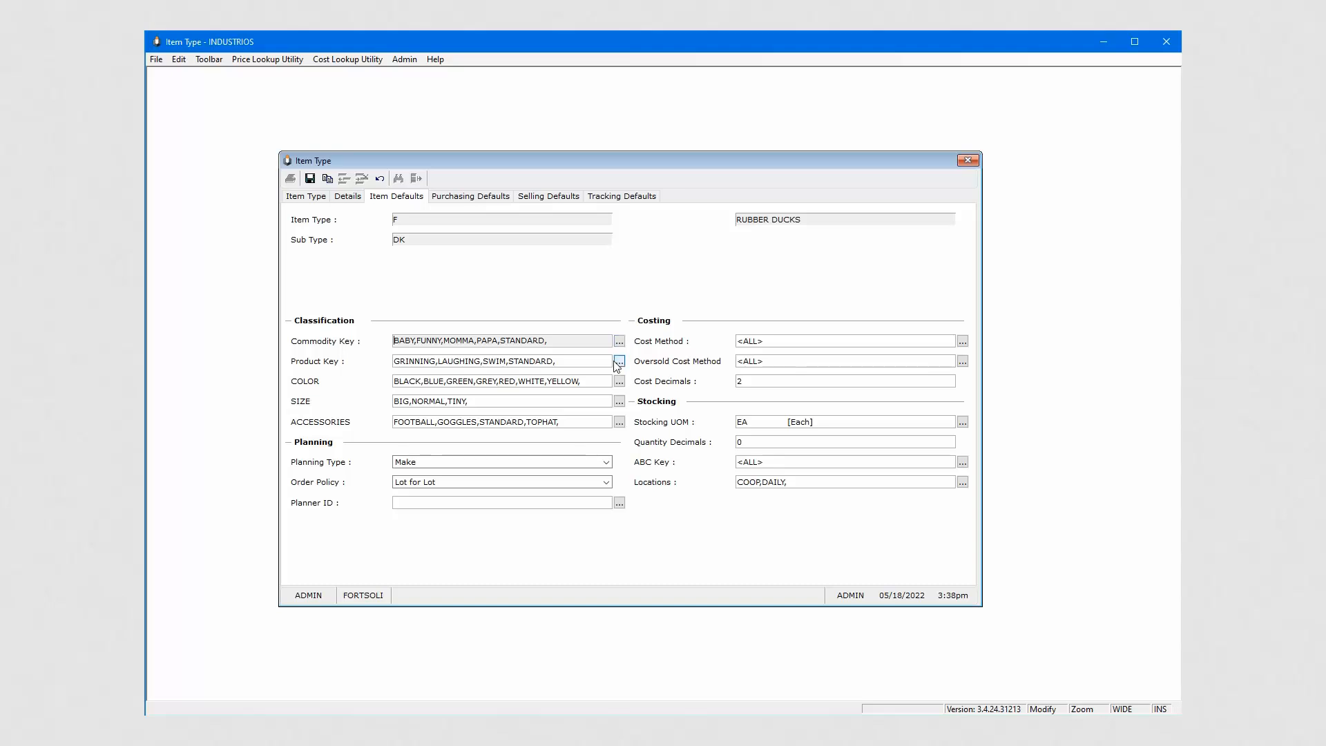
{"action": "left_click", "coordinate": [619, 381]}
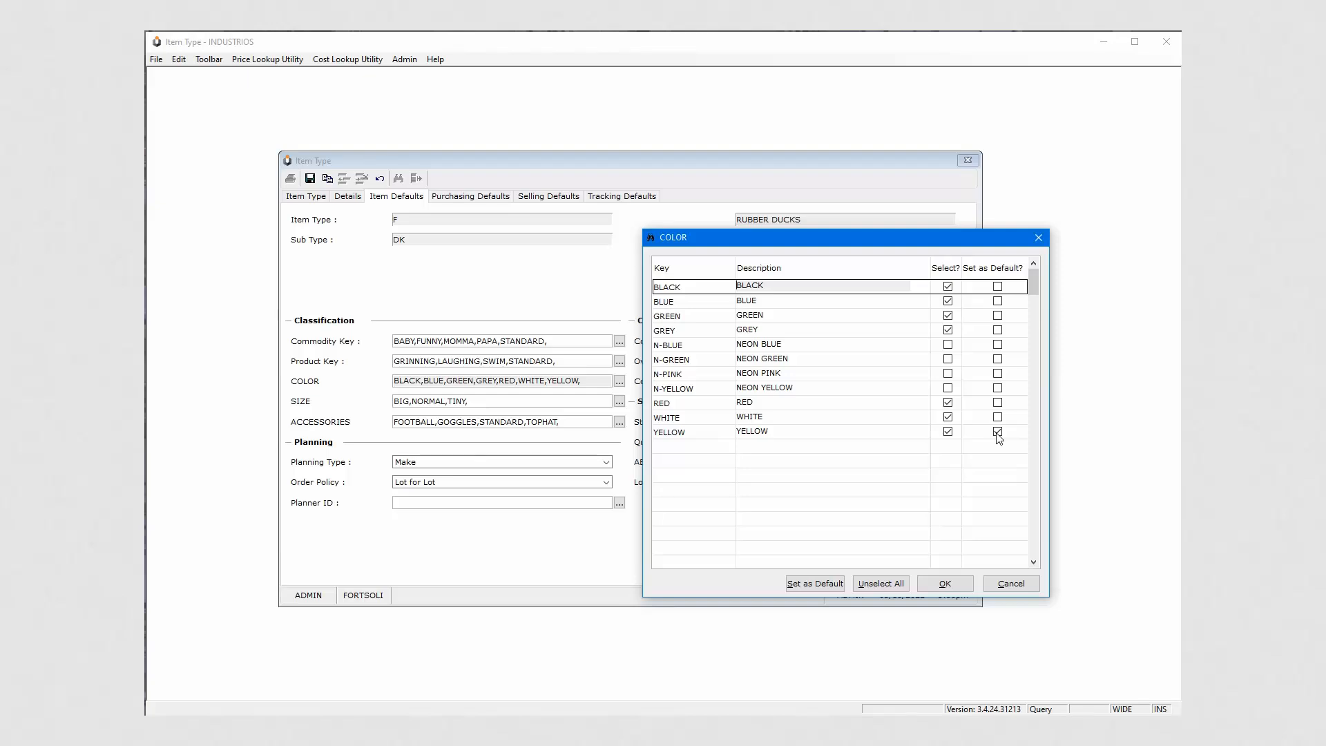
{"action": "left_click", "coordinate": [1009, 584]}
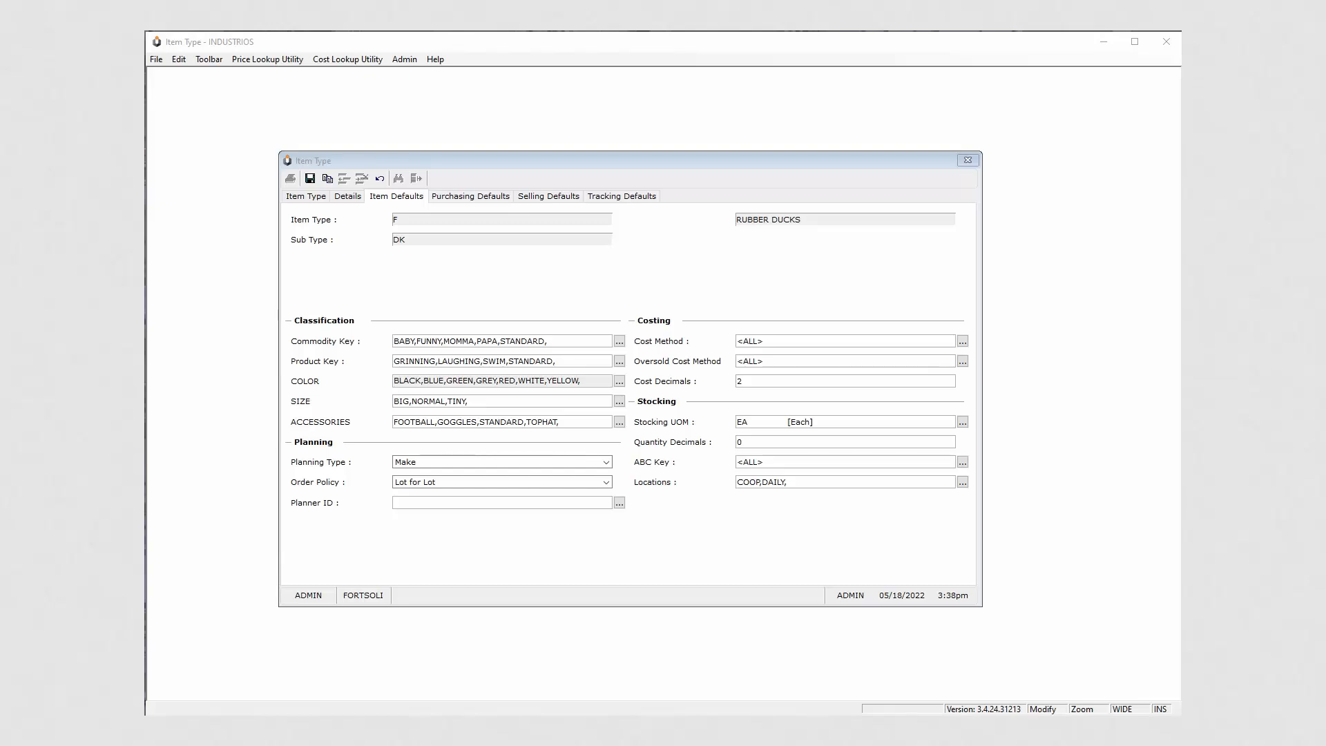
{"action": "left_click", "coordinate": [619, 381]}
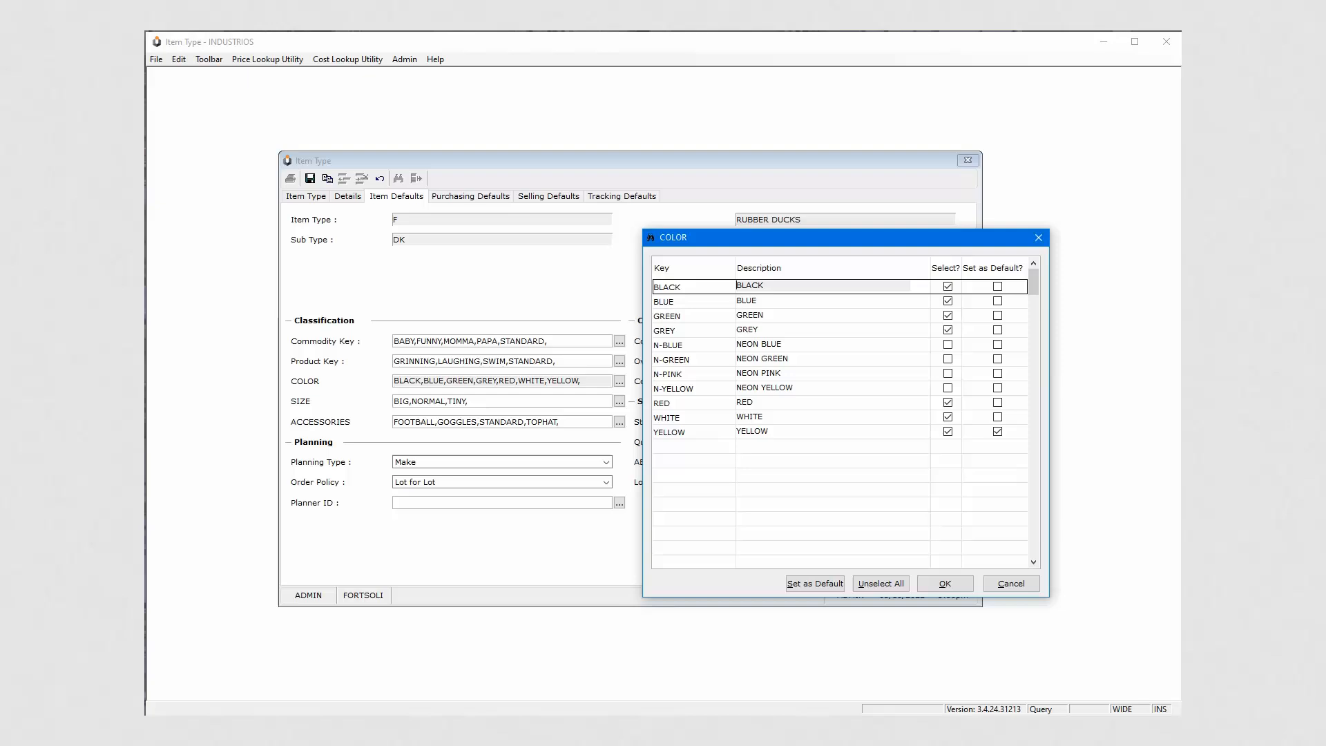
{"action": "left_click", "coordinate": [944, 584]}
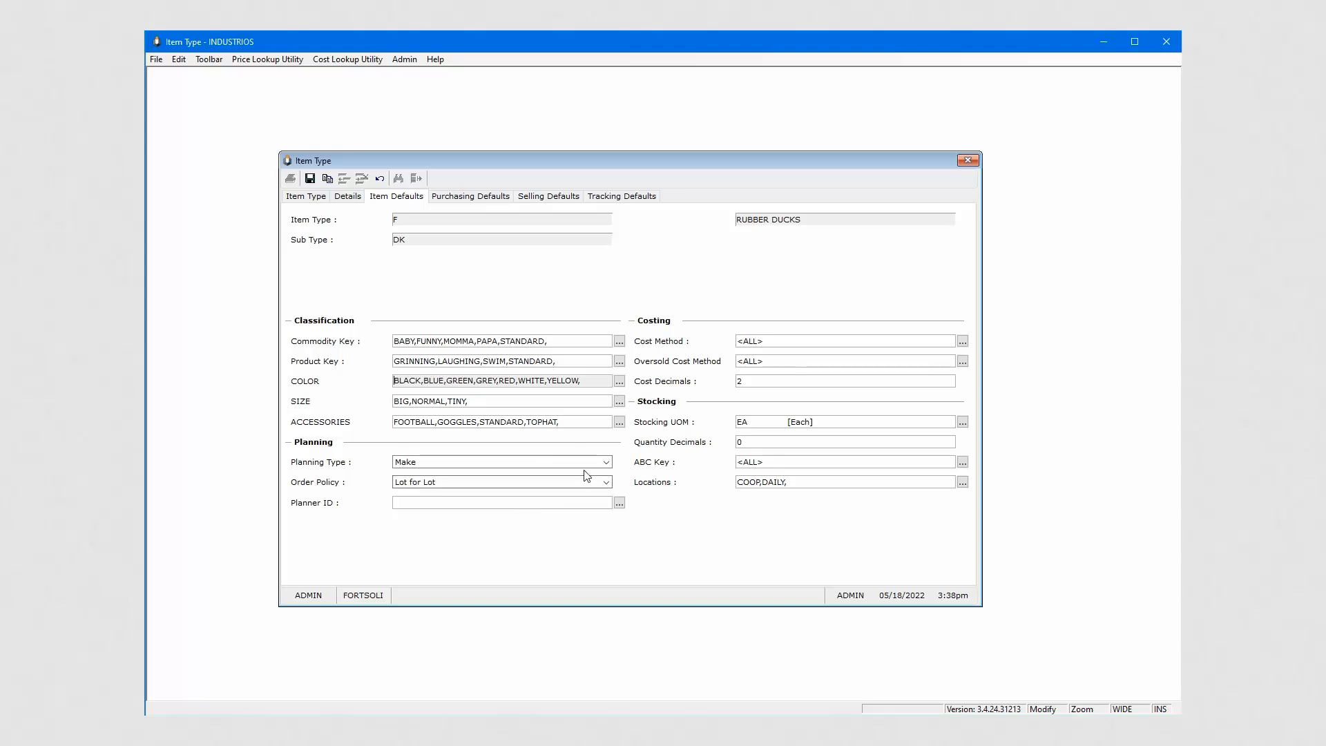
Inspect the available Planning Type and Order Policy options in the item defaults without changing them.
{"action": "left_click", "coordinate": [607, 462]}
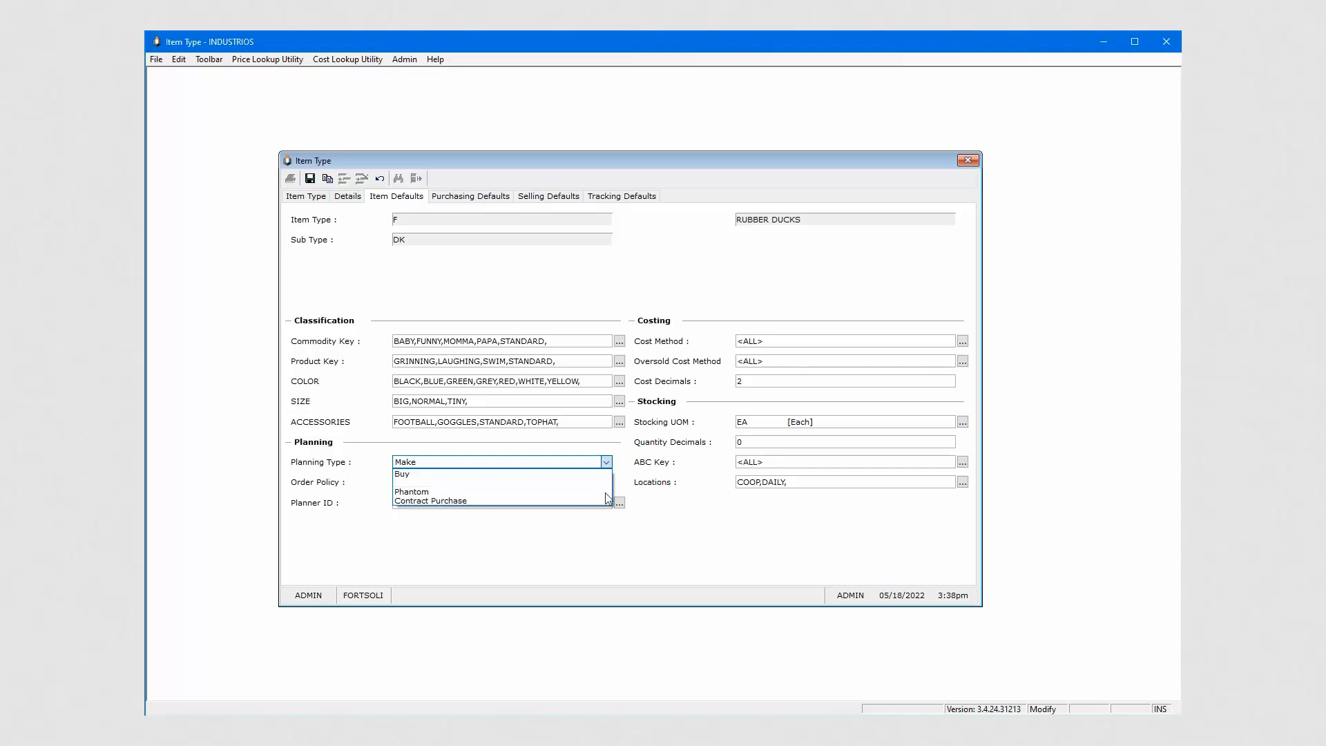
{"action": "left_click", "coordinate": [654, 533]}
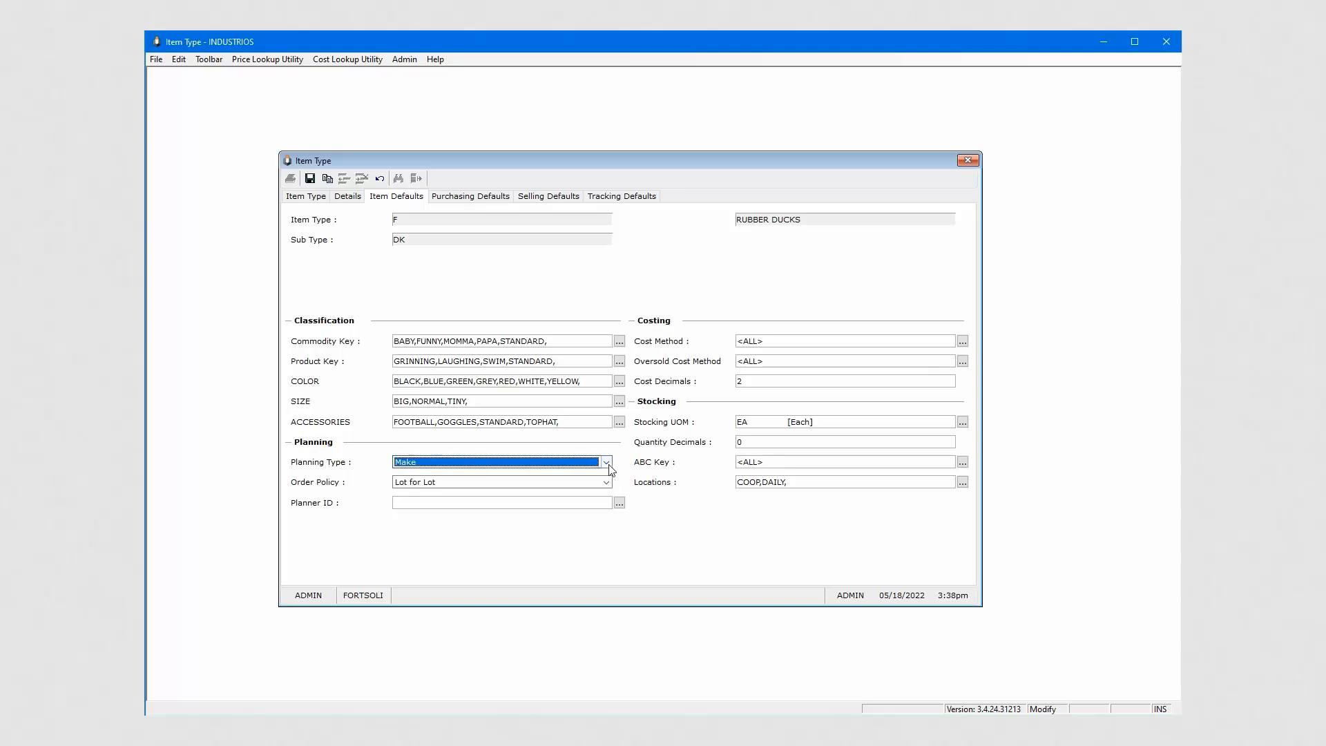
{"action": "left_click", "coordinate": [606, 482]}
{"action": "left_click", "coordinate": [606, 483]}
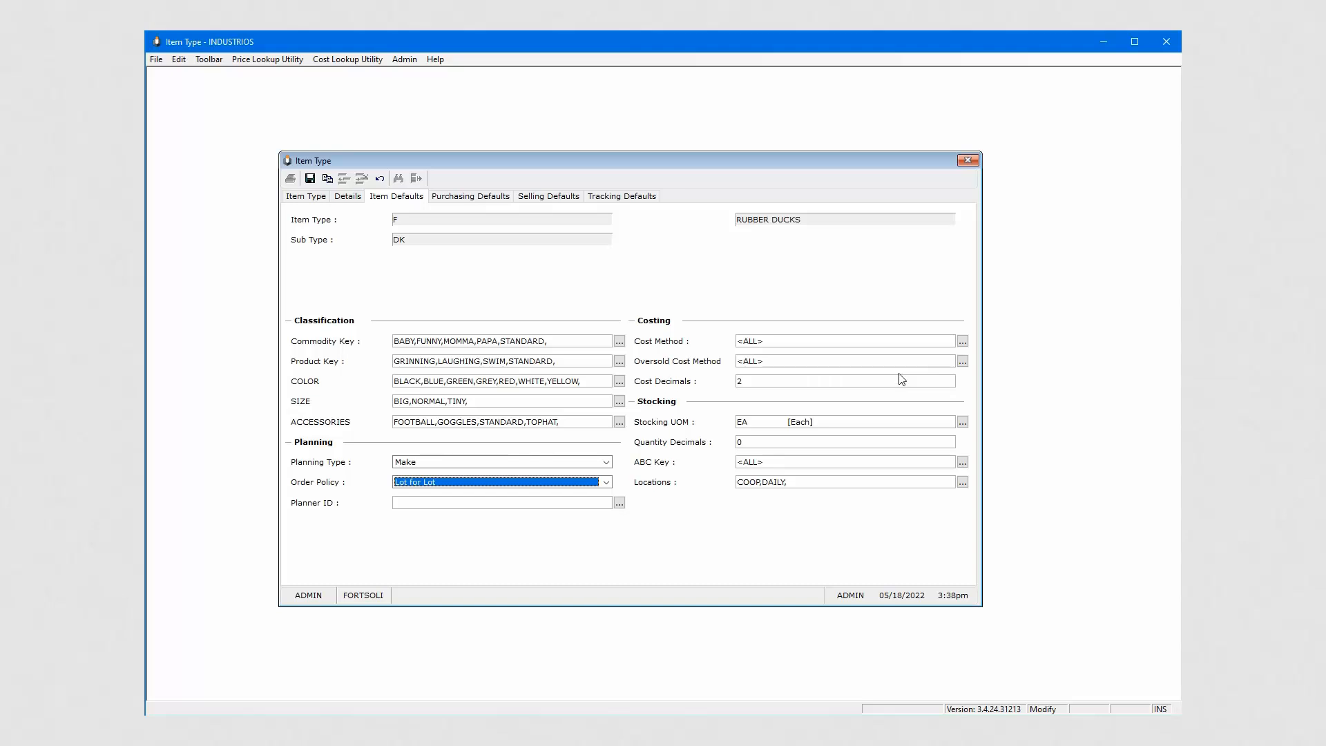
Review the allowed cost methods and the selected stocking locations in the item defaults.
{"action": "left_click", "coordinate": [962, 342]}
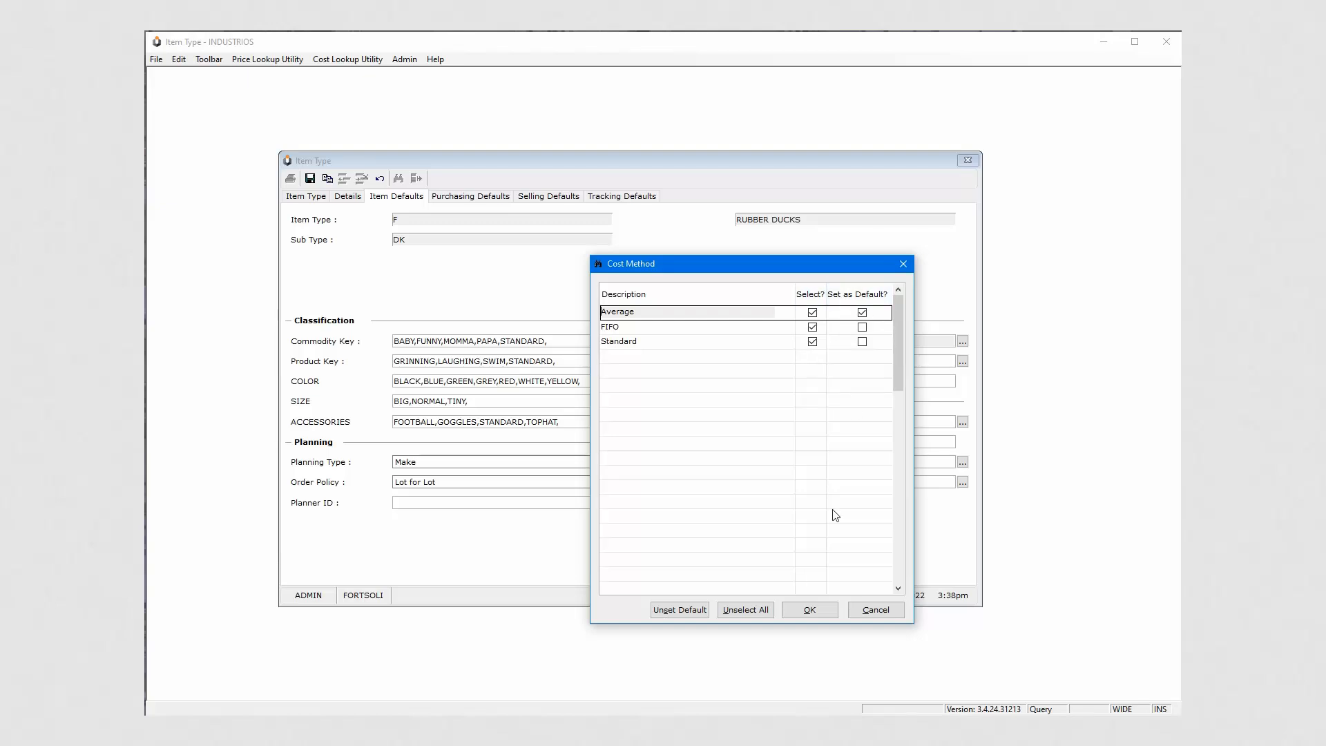
{"action": "left_click", "coordinate": [888, 610]}
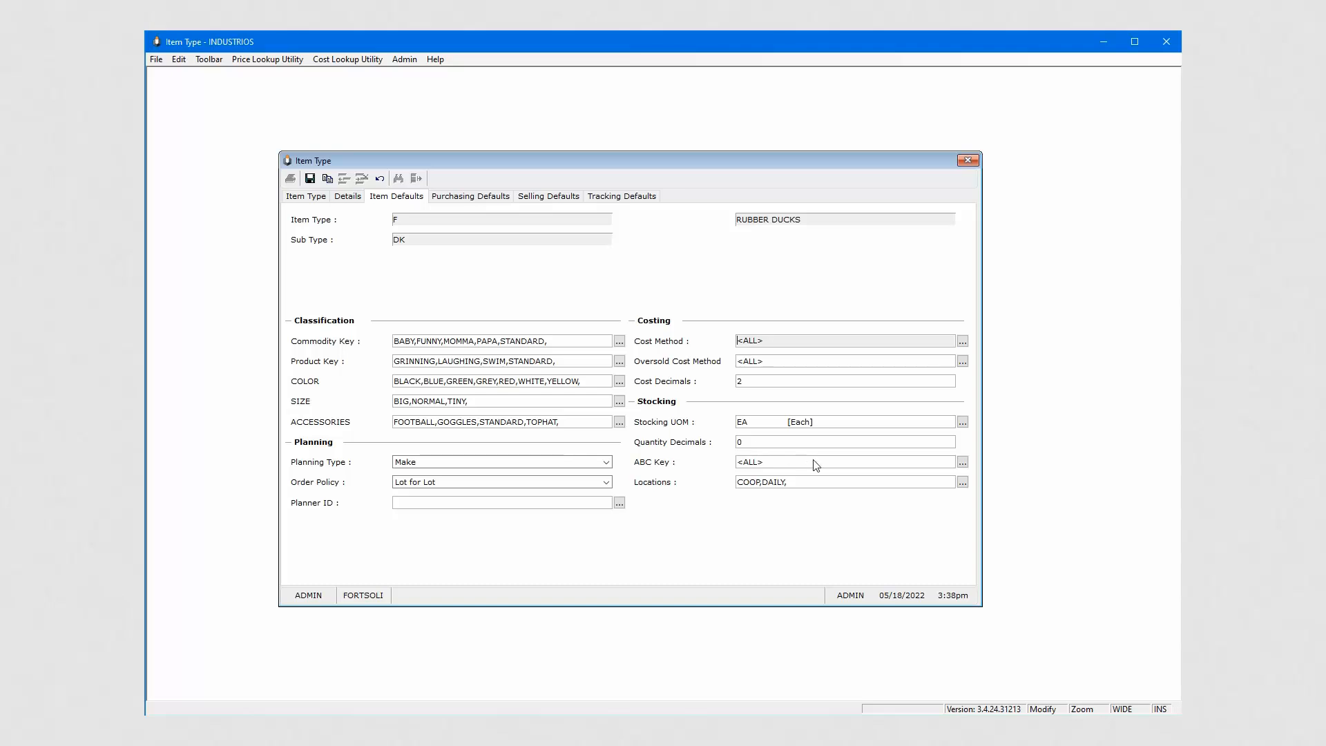
{"action": "left_click", "coordinate": [962, 483]}
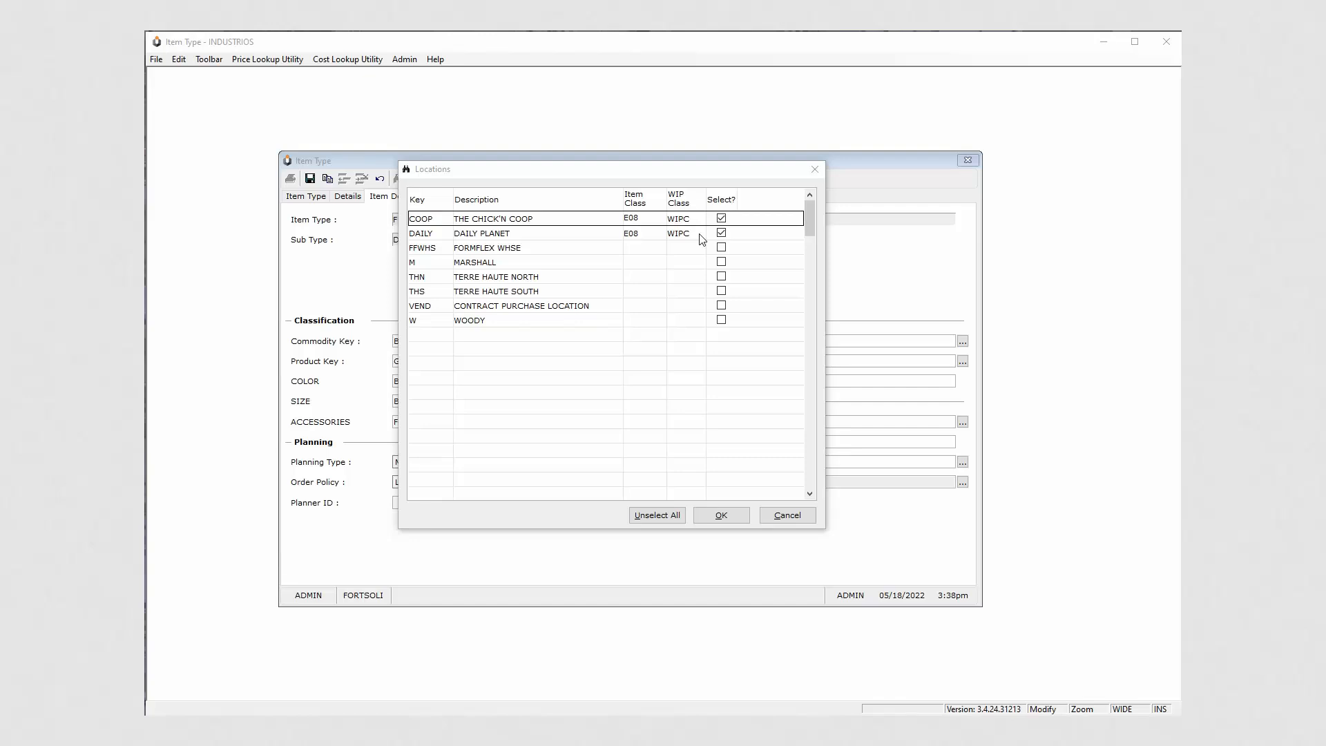
{"action": "left_click", "coordinate": [735, 519]}
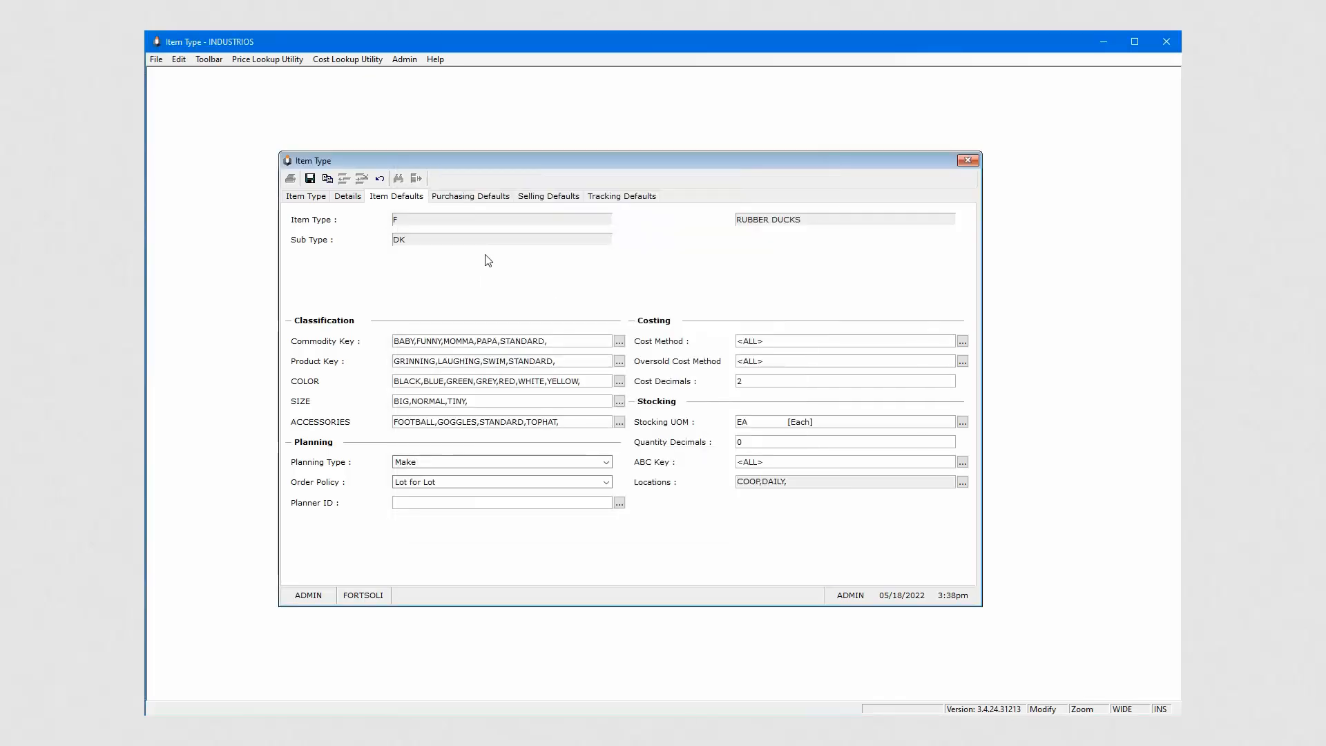
Review the RUBBER DUCKS purchasing defaults, checking back briefly against the item defaults.
{"action": "left_click", "coordinate": [467, 200]}
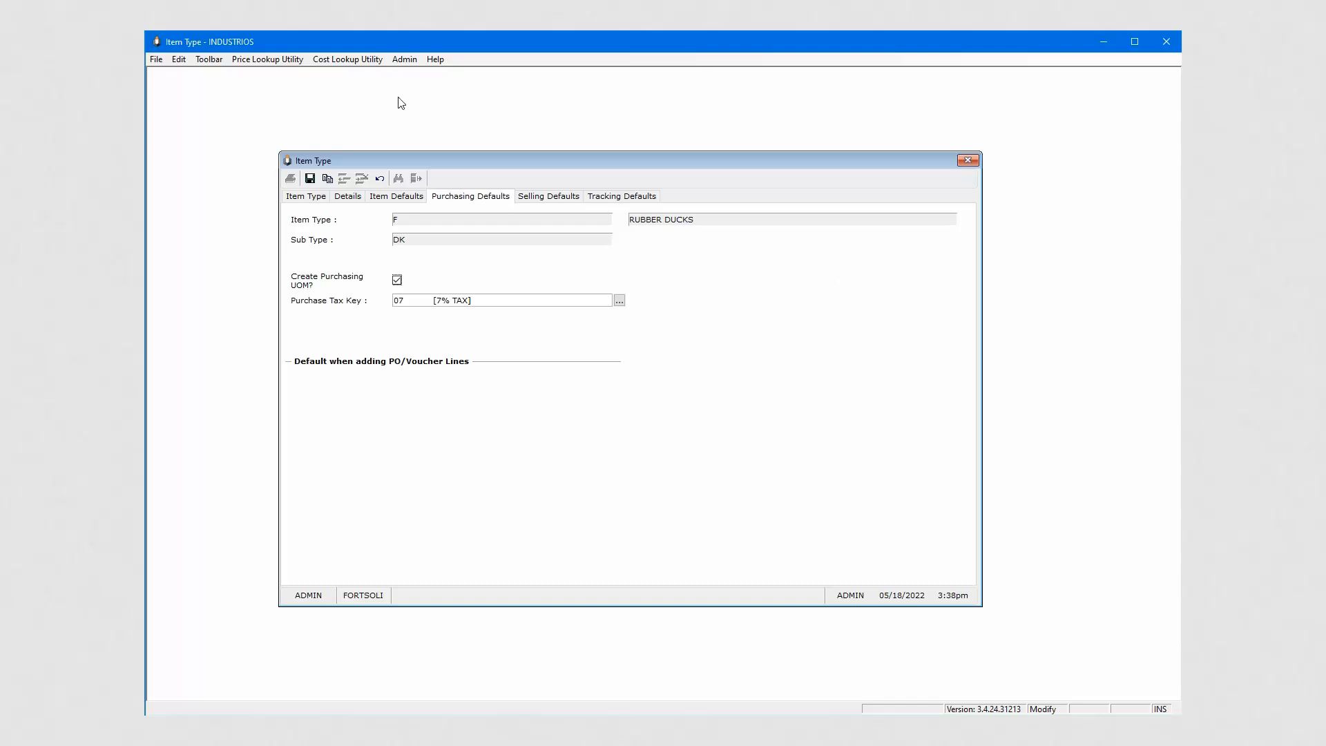
{"action": "left_click", "coordinate": [404, 197]}
{"action": "left_click", "coordinate": [458, 198]}
Review the selling defaults and inspect the selectable freight classes, closing the list without changes.
{"action": "left_click", "coordinate": [540, 200]}
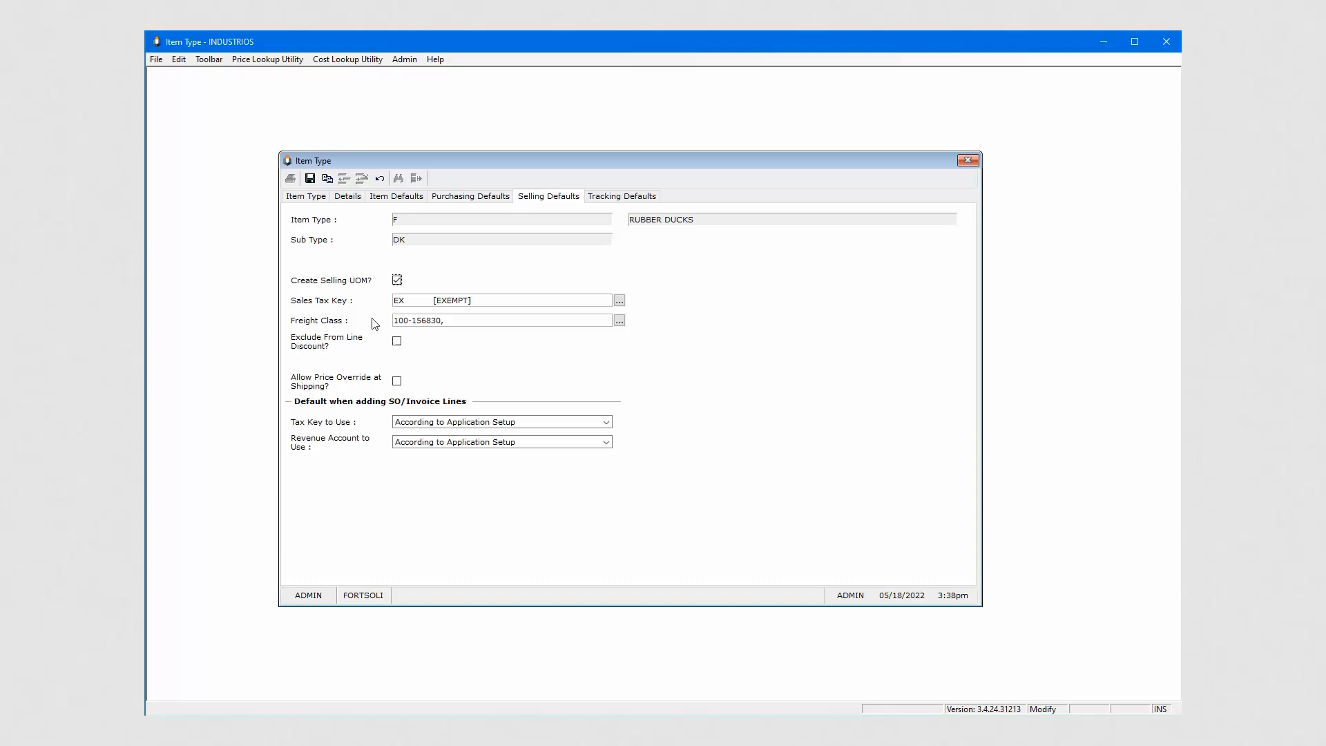
{"action": "left_click", "coordinate": [619, 320]}
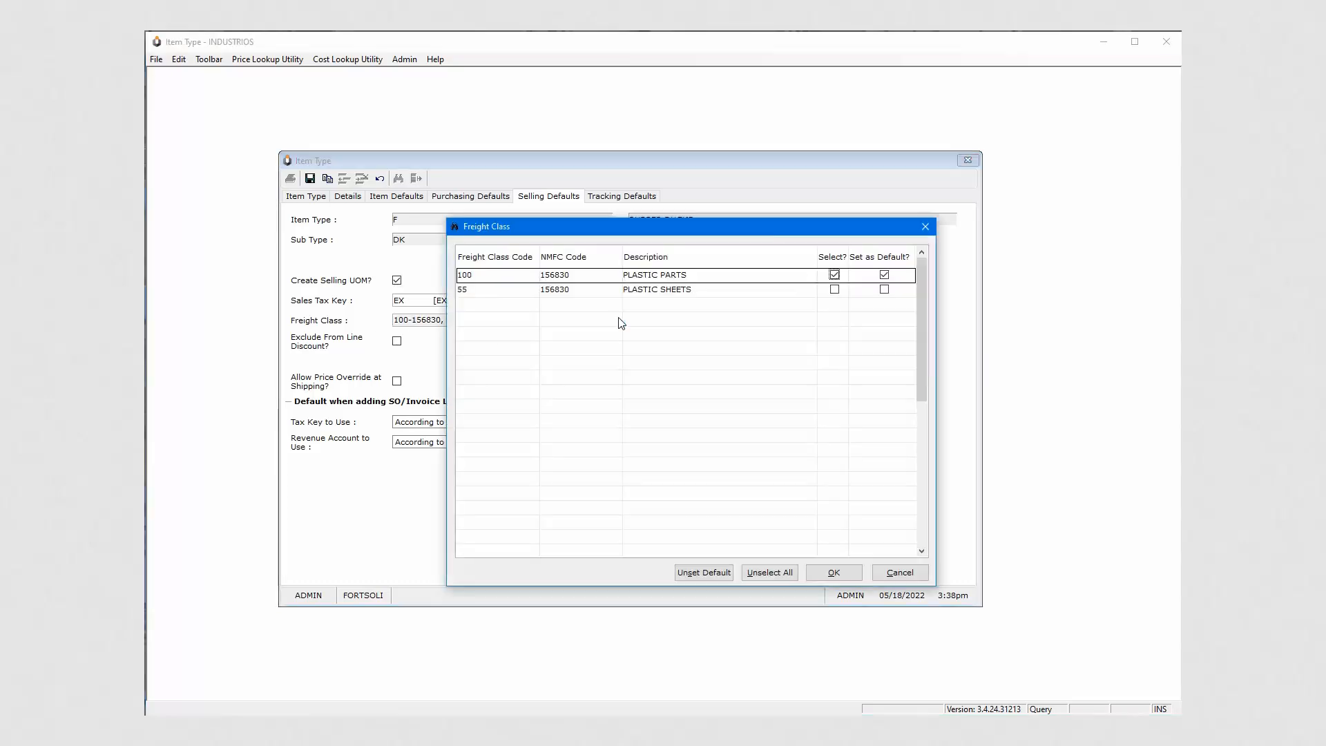
{"action": "left_click_drag", "start_coordinate": [652, 234], "coordinate": [782, 236]}
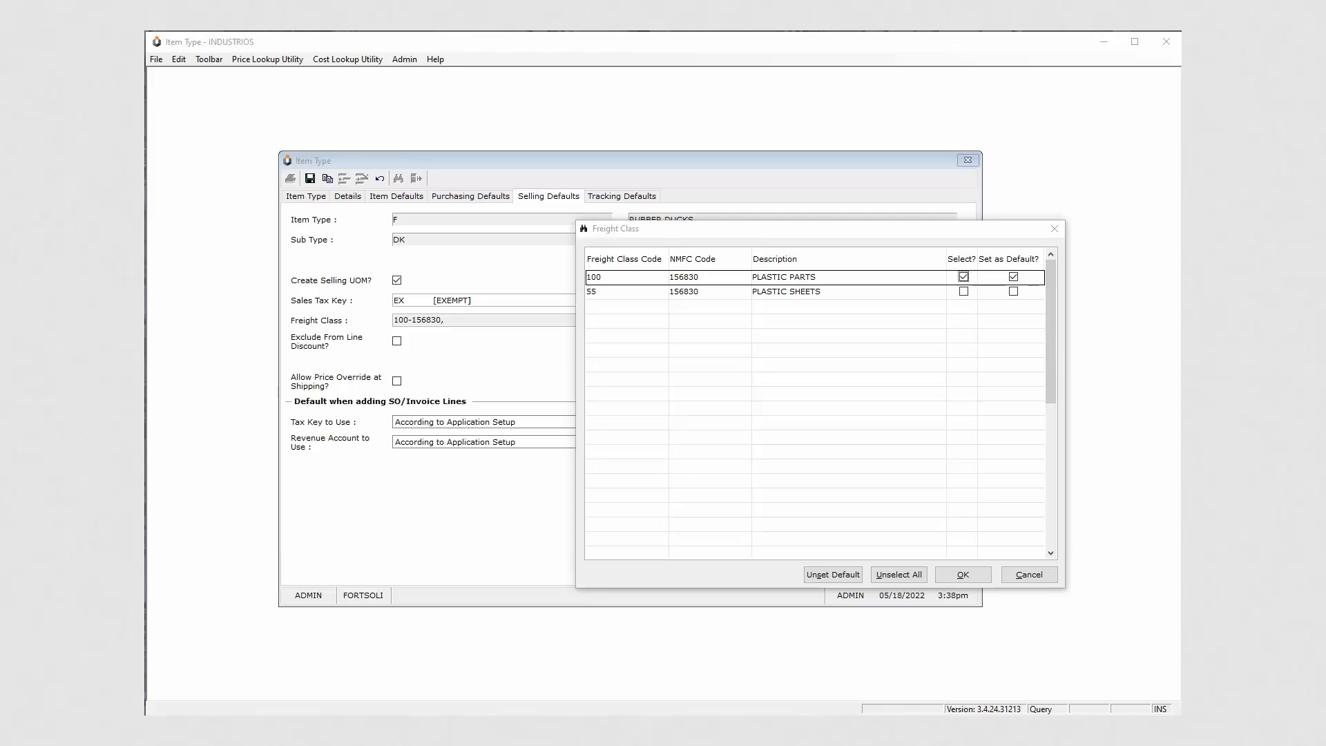
{"action": "left_click", "coordinate": [1052, 230]}
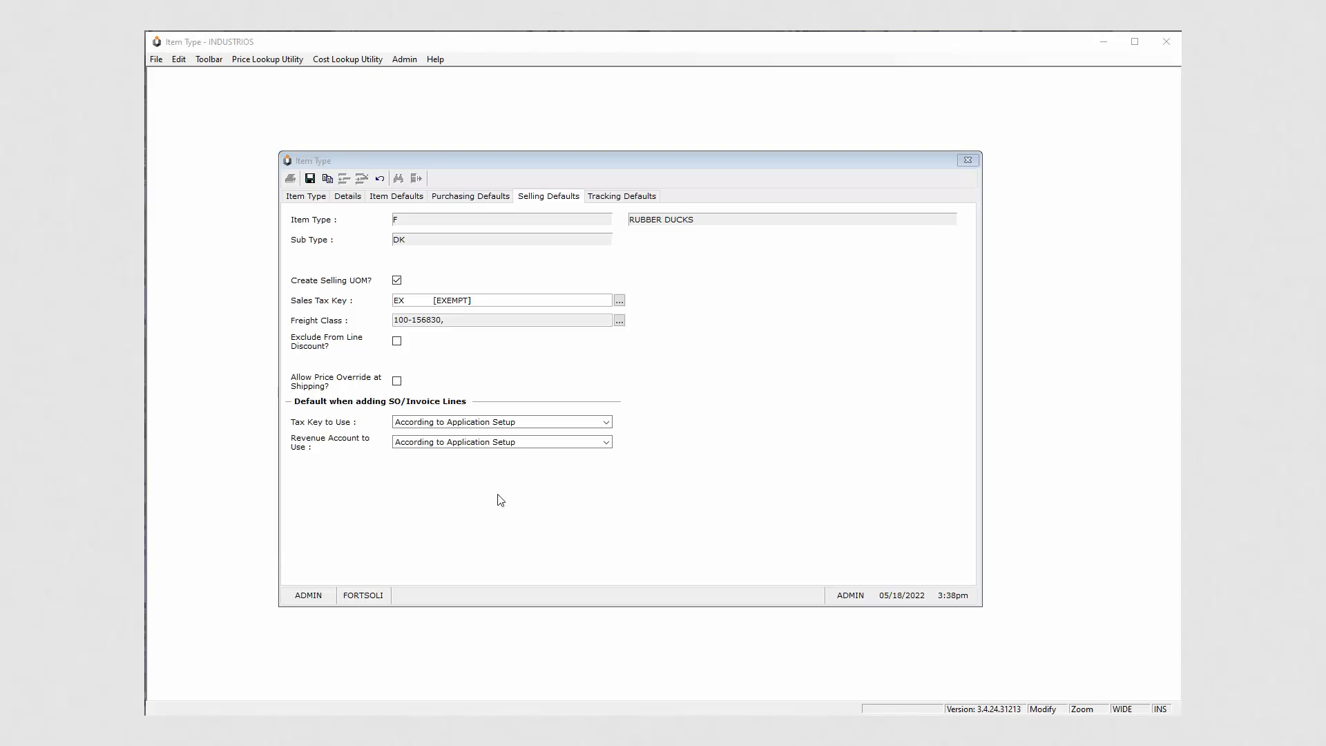
In the tracking defaults, compare the Serial and Lot options and leave the Serial/Lot Indicator set to Lot.
{"action": "left_click", "coordinate": [640, 197]}
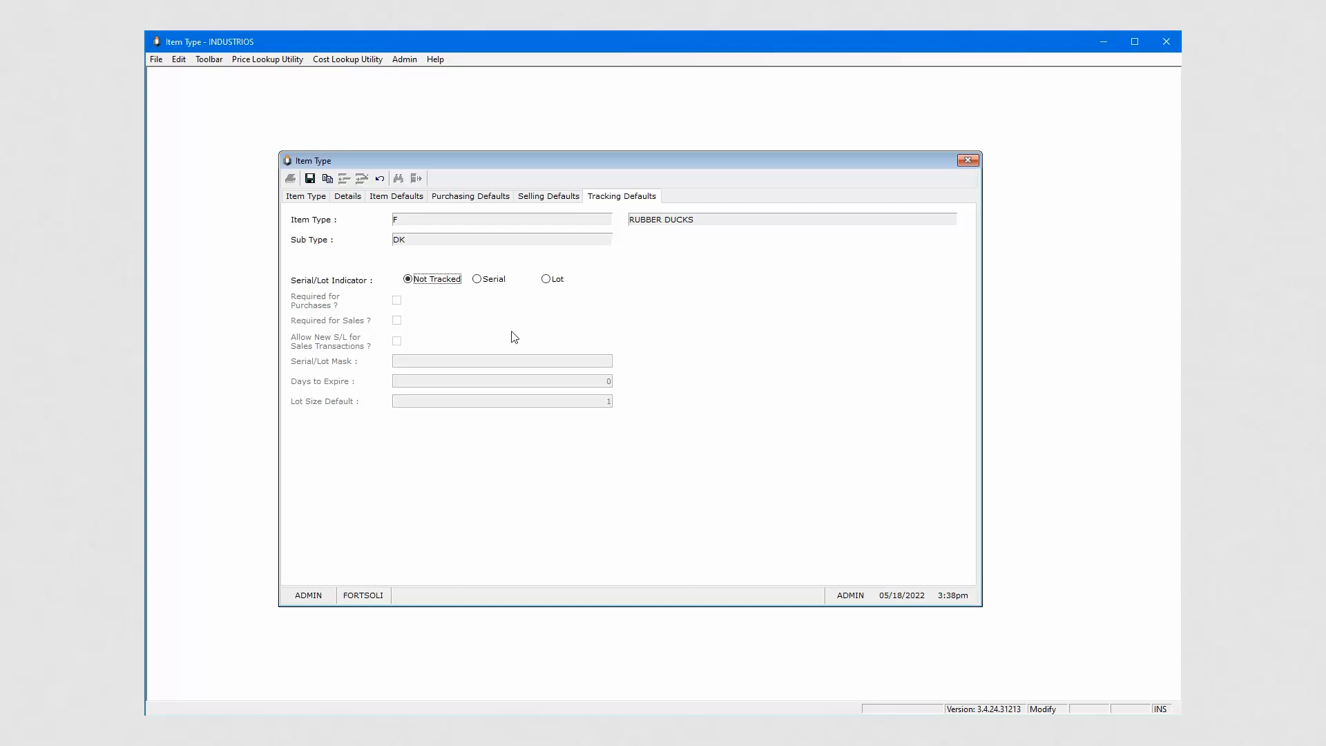
{"action": "left_click", "coordinate": [481, 280]}
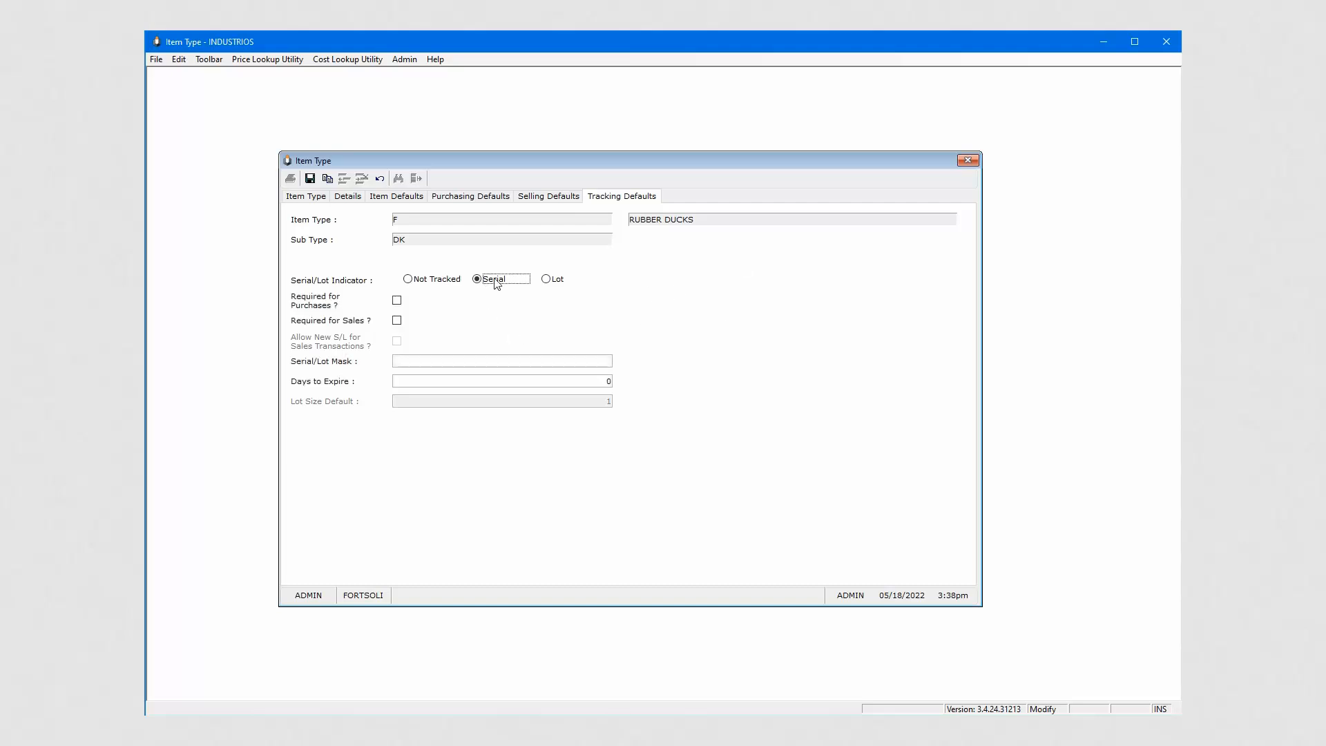
{"action": "left_click", "coordinate": [546, 279]}
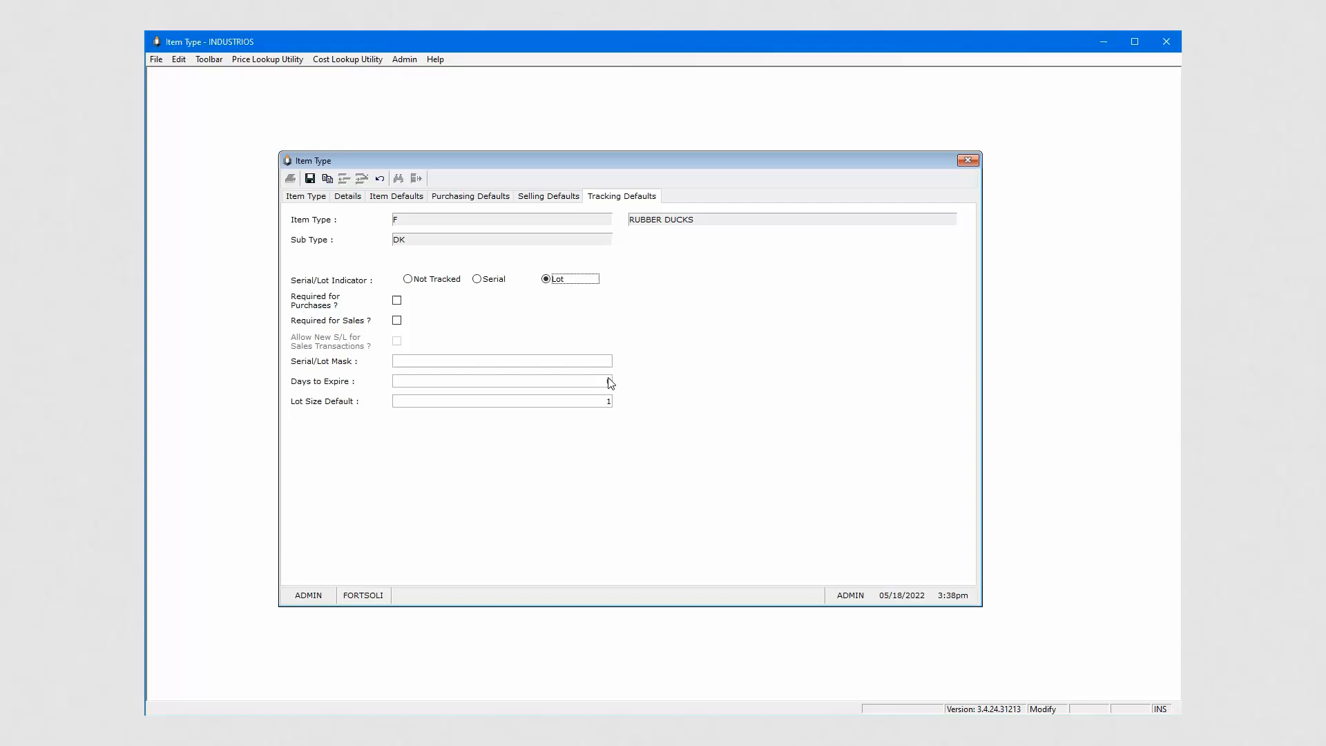
{"action": "left_click", "coordinate": [485, 281]}
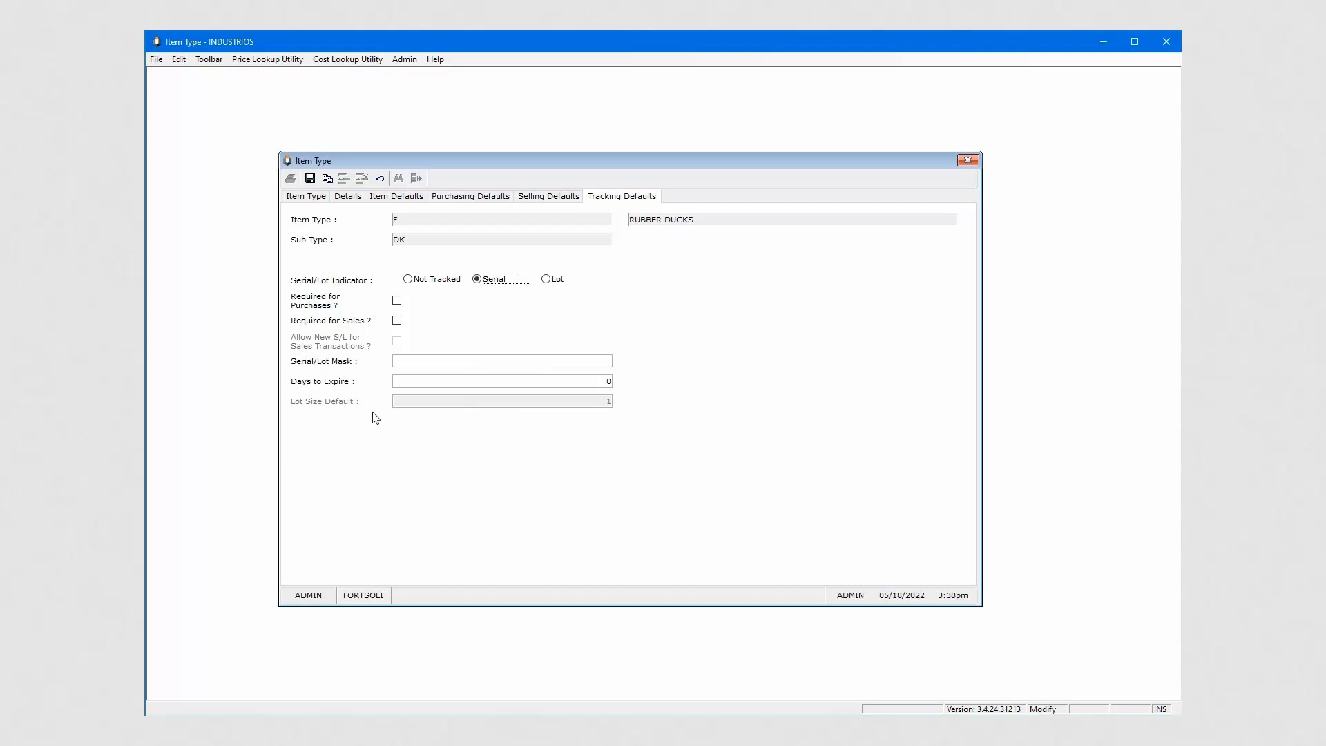
{"action": "left_click", "coordinate": [551, 279]}
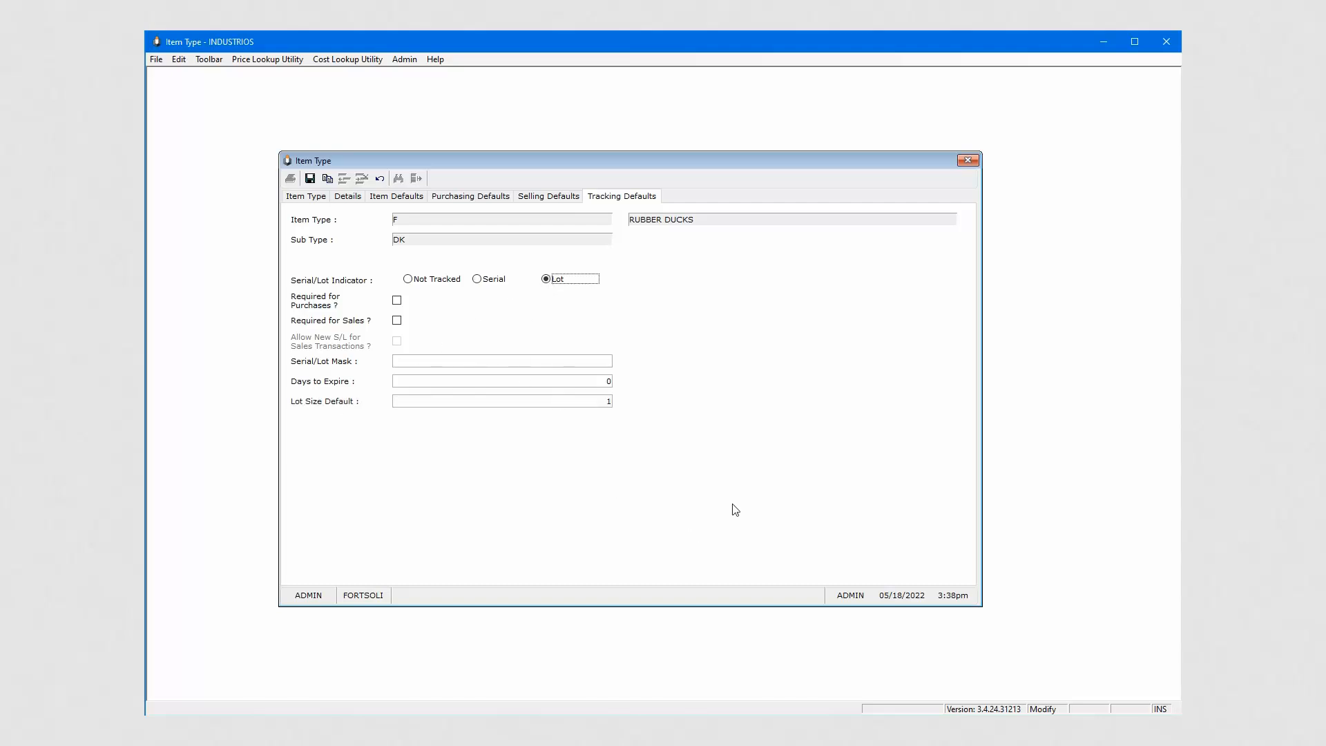